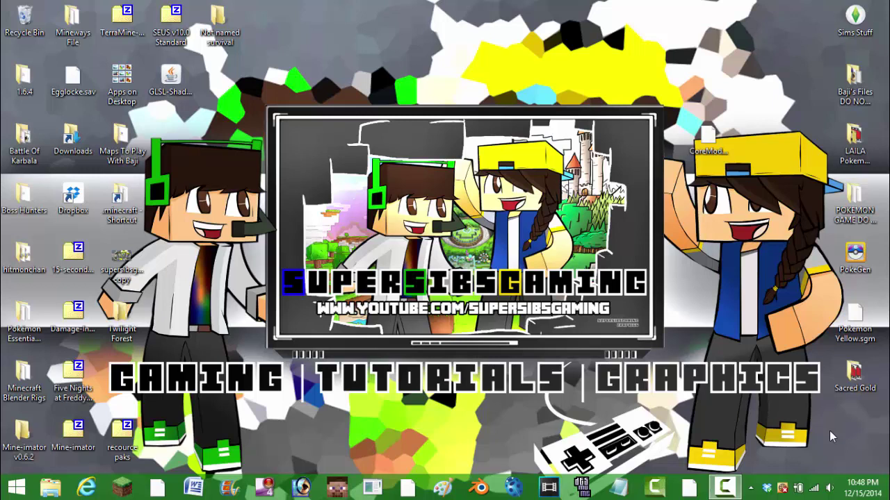
# Move the CoreModManager.class file on the desktop next to the Sims Stuff folder.
pyautogui.moveTo(724, 141); pyautogui.dragTo(800, 28)
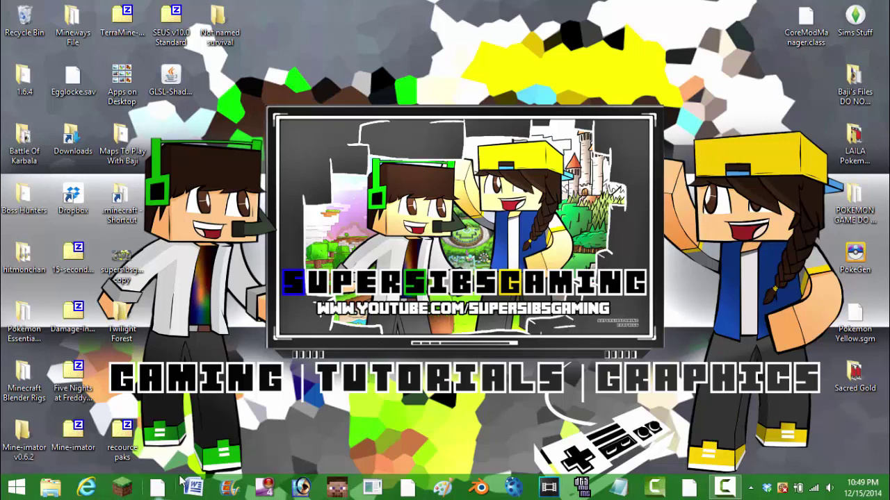
# Switch to the Minecraft Launcher and open the Forge profile for editing.
pyautogui.click(121, 489)
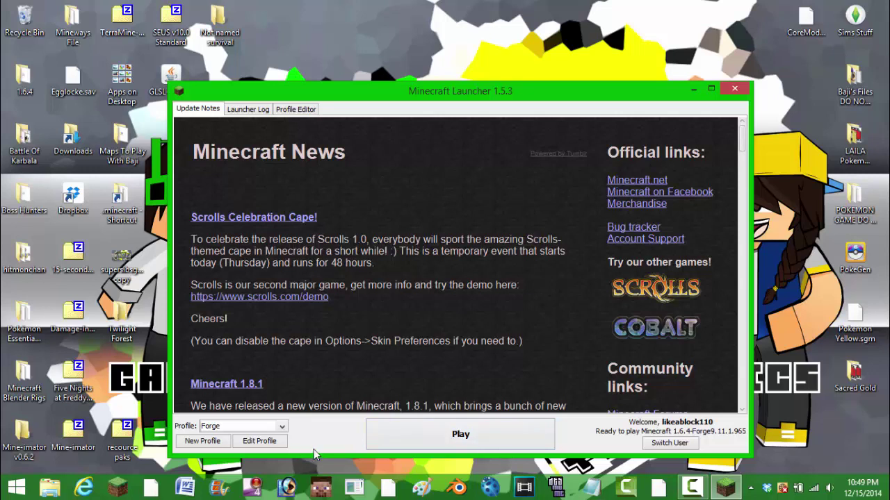
pyautogui.click(281, 427)
pyautogui.click(282, 427)
pyautogui.click(276, 443)
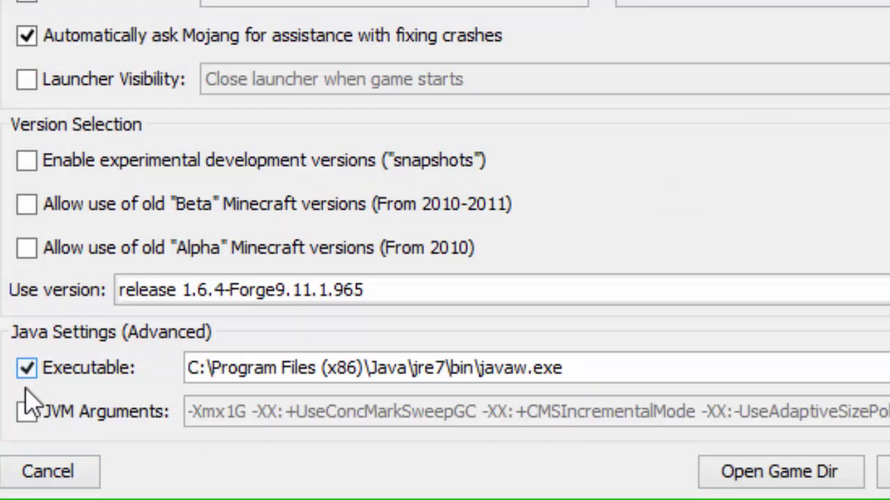
# Toggle the profile's Java executable override and examine the jre1.8.0_25 folder name in its path.
pyautogui.click(27, 368)
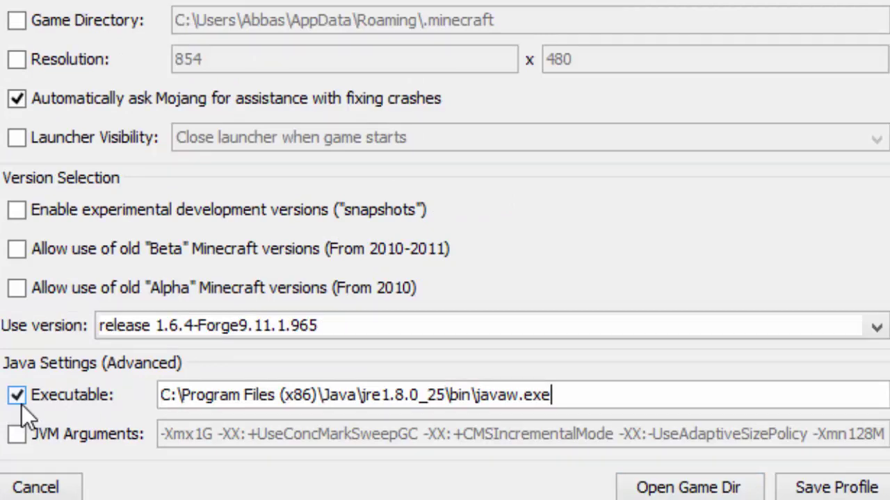
pyautogui.click(19, 394)
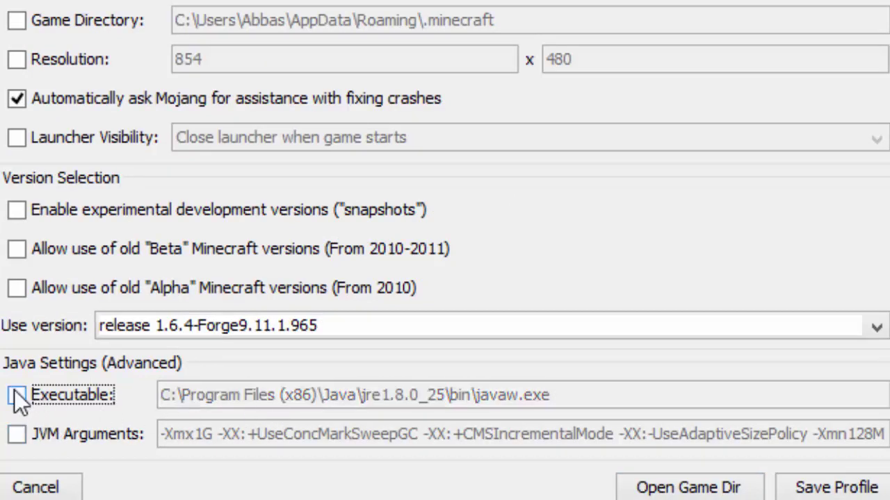
pyautogui.click(17, 395)
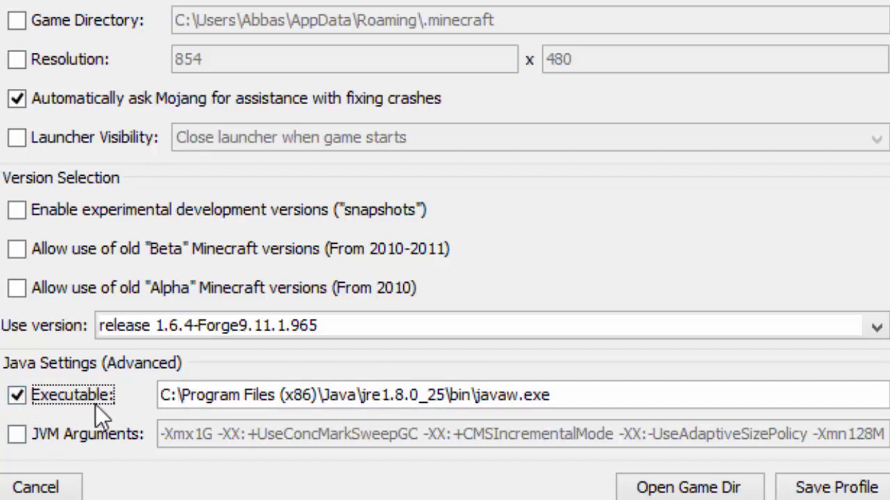
pyautogui.moveTo(347, 396); pyautogui.dragTo(445, 396)
pyautogui.click(409, 396)
pyautogui.moveTo(362, 396); pyautogui.dragTo(448, 402)
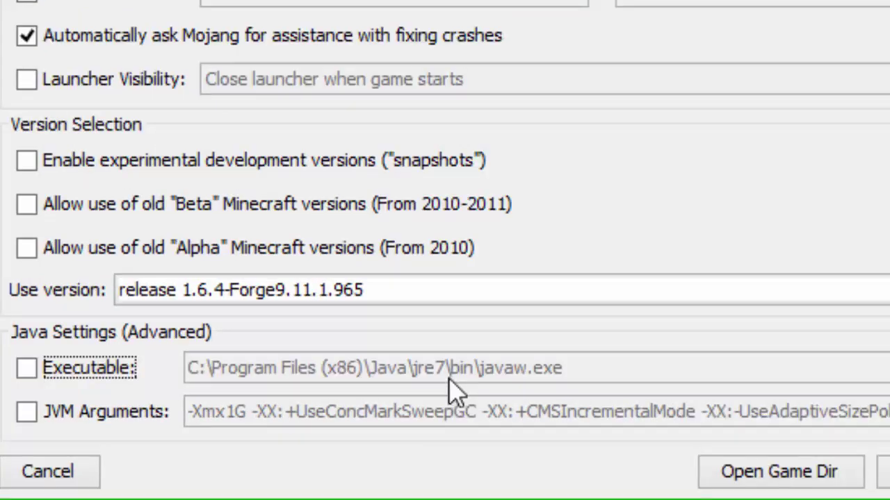
# Enable the Java executable override and highlight the jre7 folder name in its path.
pyautogui.click(27, 370)
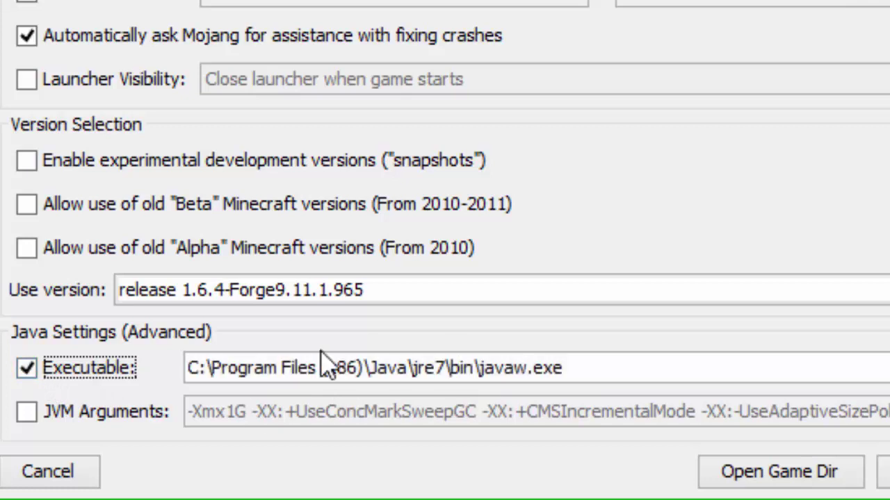
pyautogui.click(431, 369)
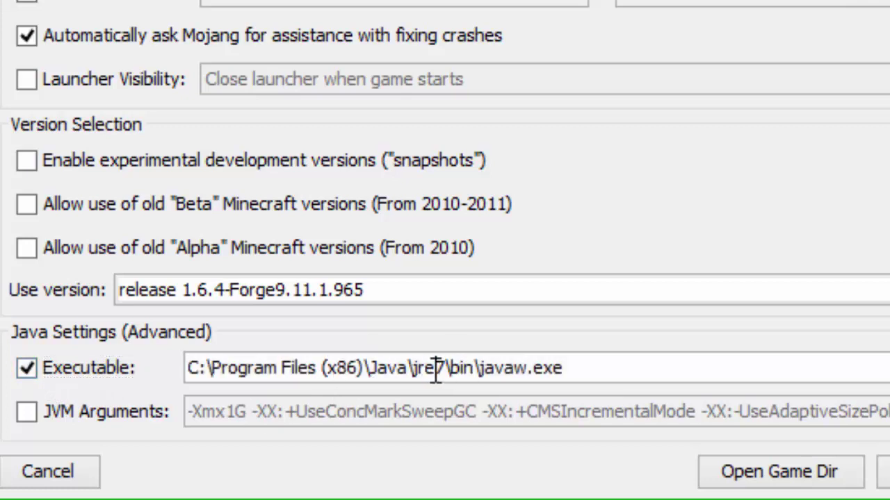
pyautogui.moveTo(447, 368); pyautogui.dragTo(338, 369)
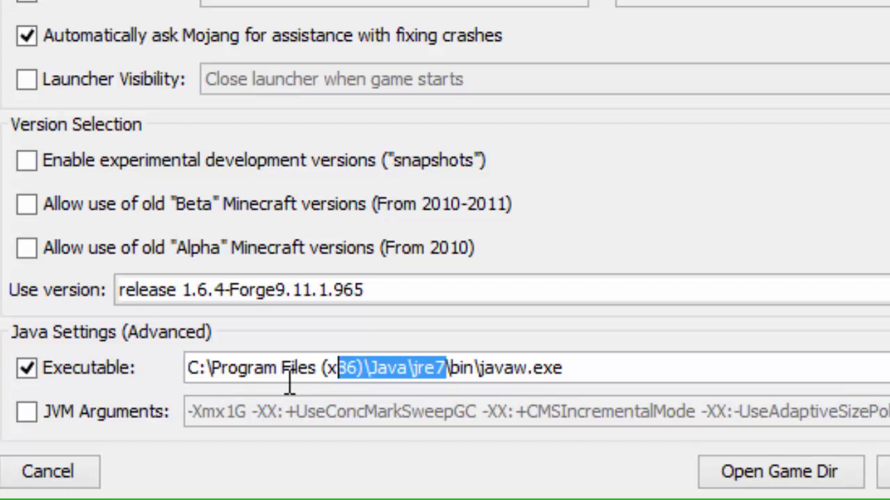
pyautogui.click(448, 368)
pyautogui.moveTo(449, 368); pyautogui.dragTo(409, 369)
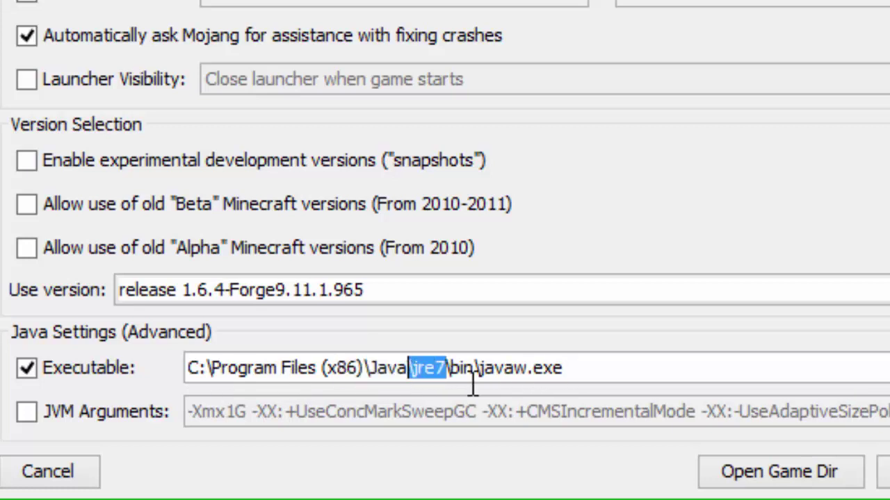
pyautogui.click(448, 365)
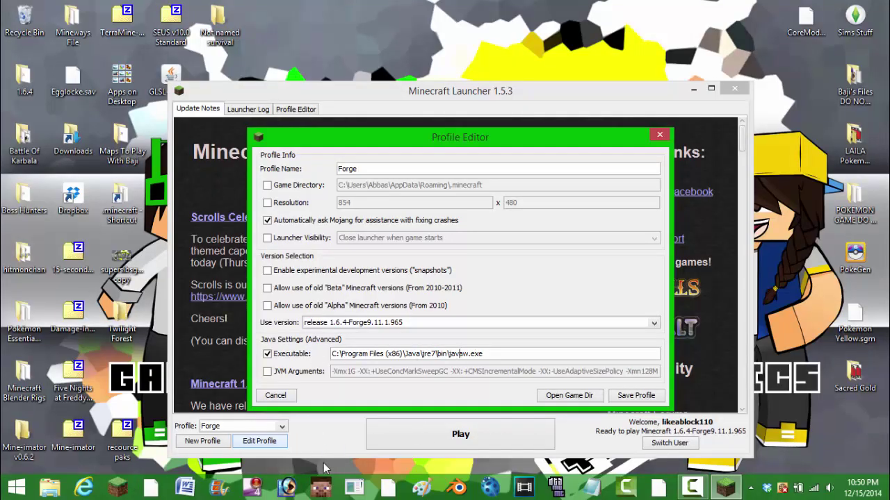
pyautogui.click(18, 492)
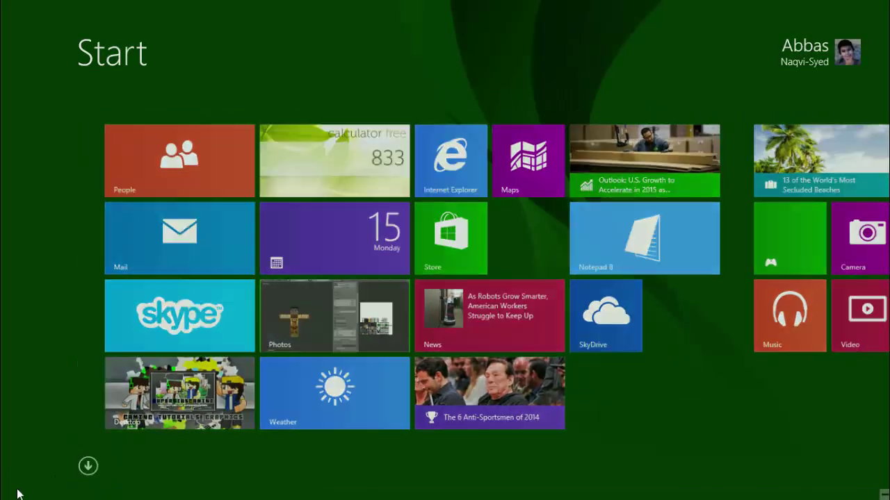
pyautogui.click(17, 492)
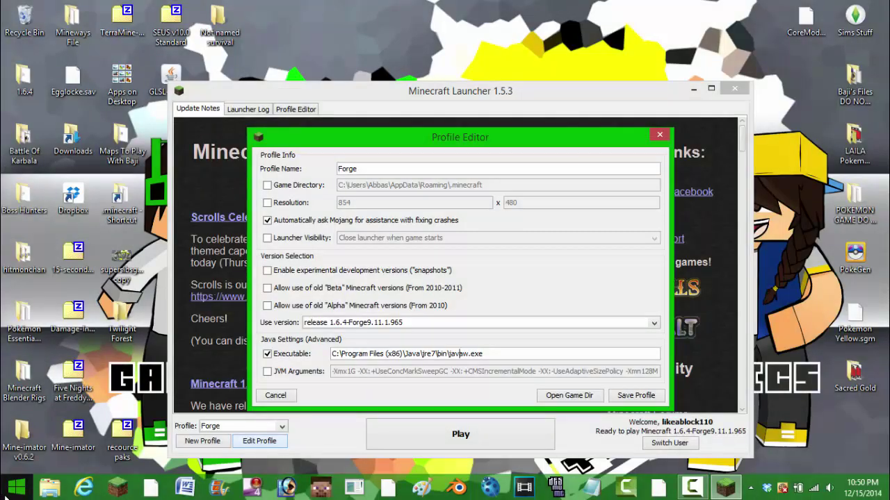
pyautogui.click(17, 492)
pyautogui.click(18, 493)
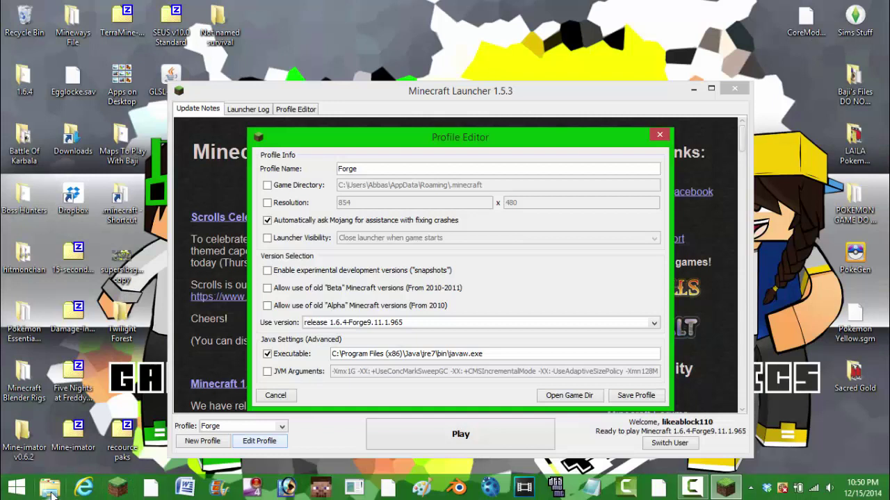
# Open a File Explorer window, and select the C:\Program Files (x86)\Java portion of the profile's executable path.
pyautogui.press('super+e')
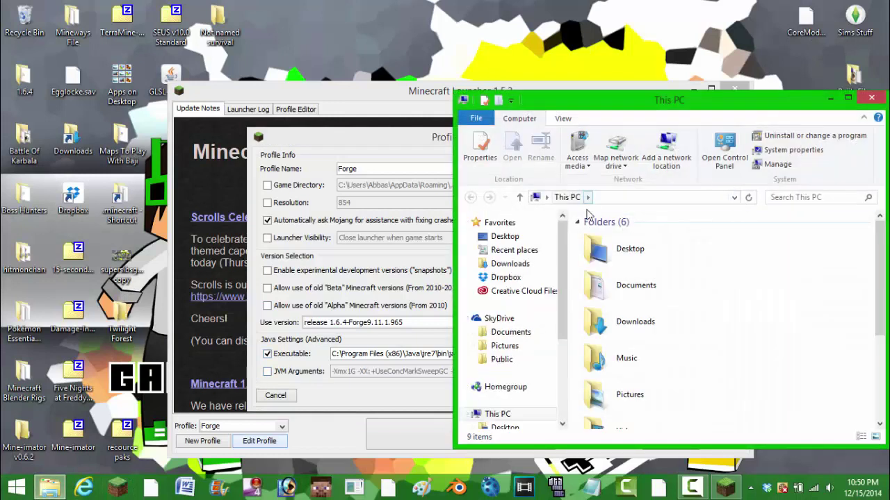
pyautogui.click(387, 357)
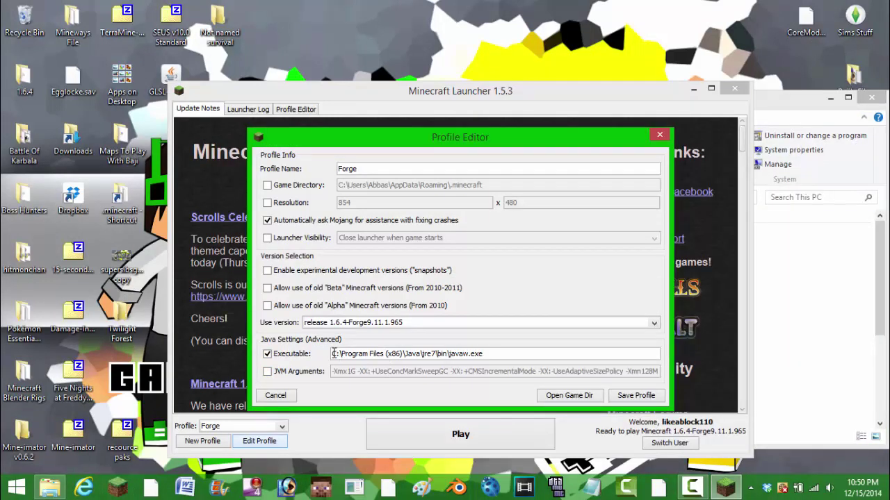
pyautogui.moveTo(333, 354); pyautogui.dragTo(401, 353)
pyautogui.click(391, 354)
pyautogui.moveTo(332, 354); pyautogui.dragTo(414, 353)
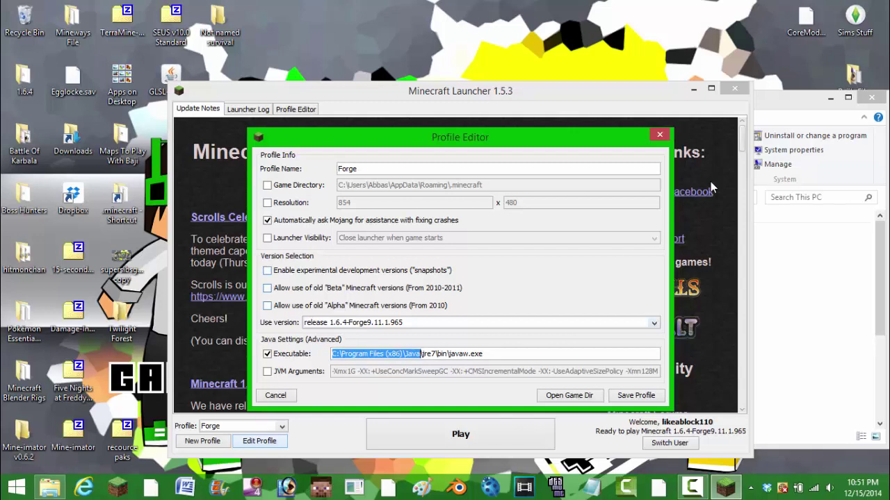
# Go to C:\Program Files (x86)\Java in File Explorer and select the jre7 folder.
pyautogui.click(774, 109)
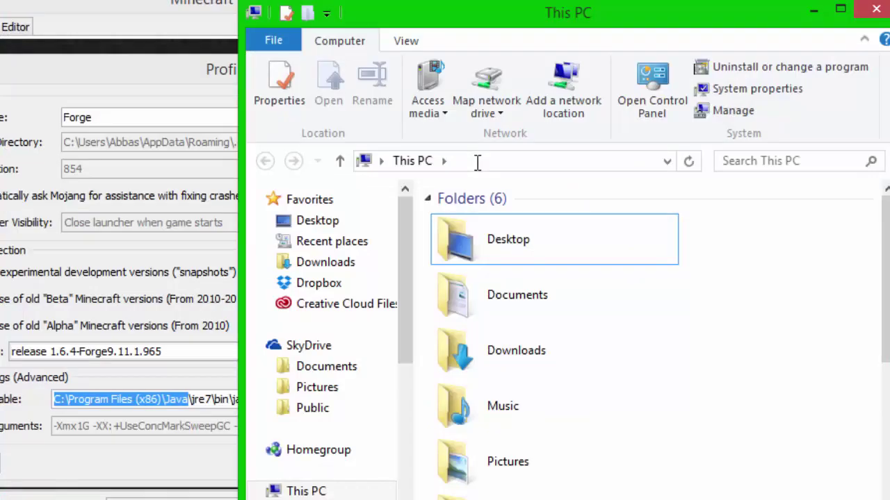
pyautogui.click(606, 197)
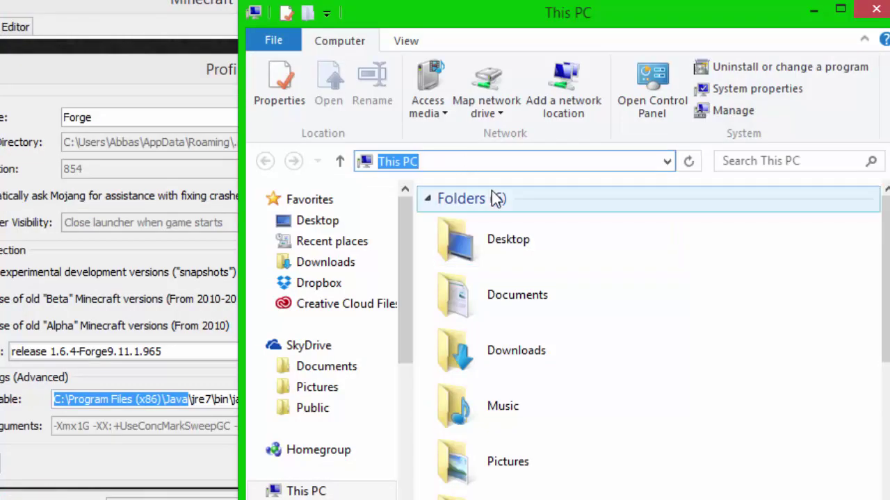
pyautogui.write('C:\\Program Files (x86)\\Java')
pyautogui.press('Return')
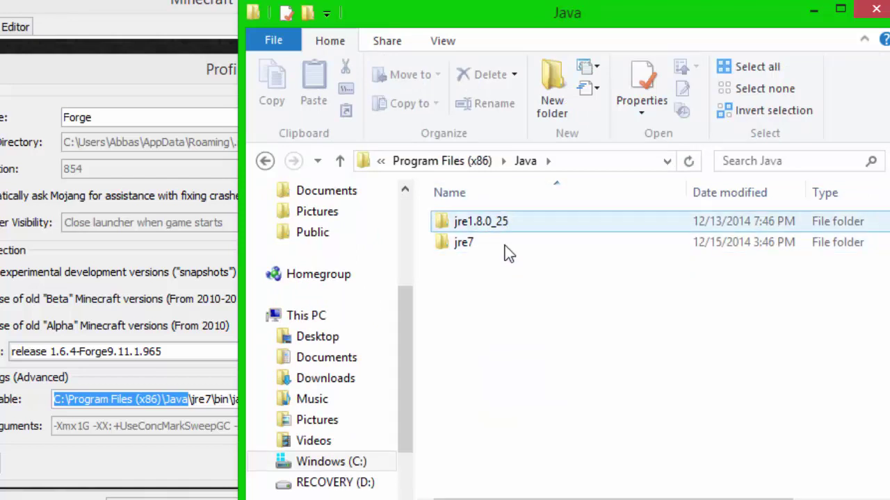
pyautogui.click(478, 220)
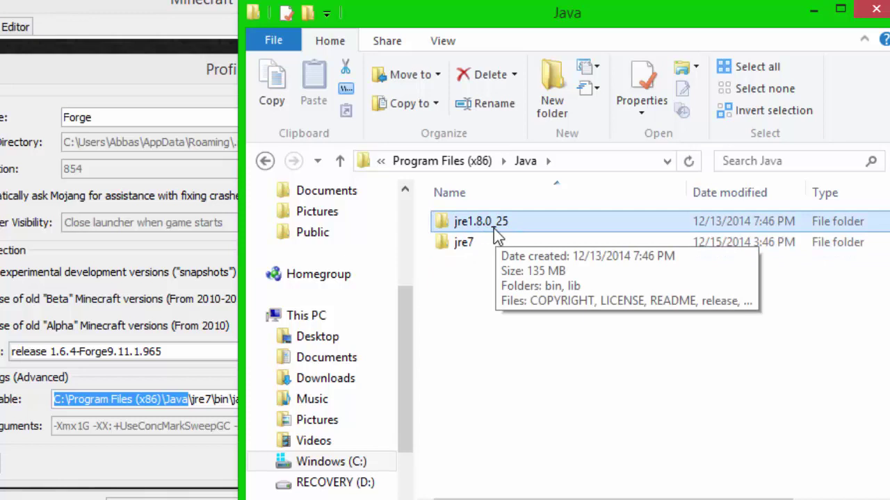
pyautogui.keyDown('ctrl'); pyautogui.click(472, 245); pyautogui.keyUp('ctrl')
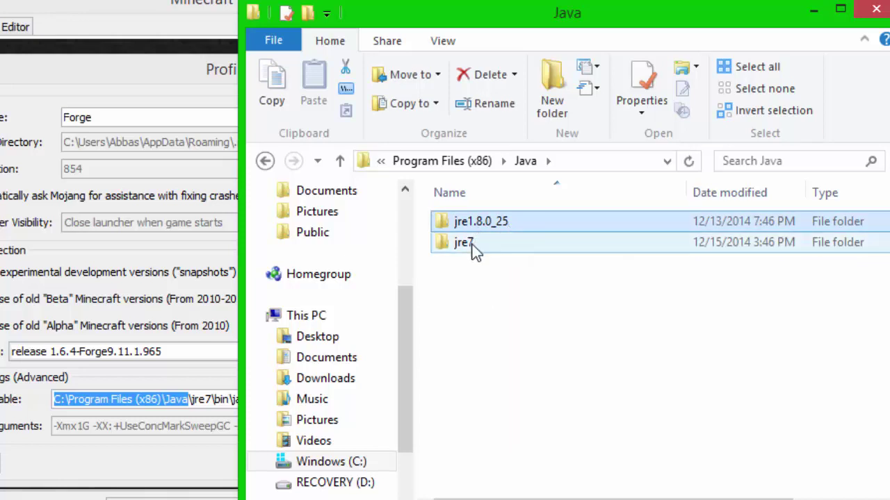
pyautogui.click(471, 246)
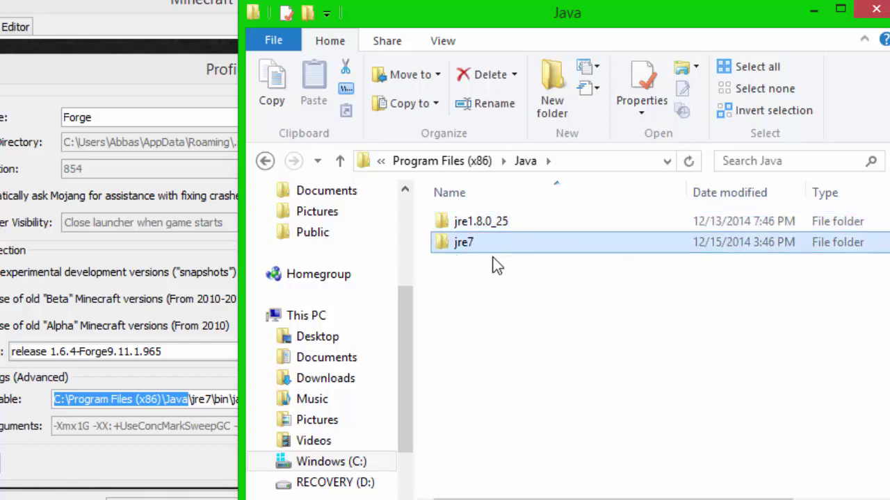
# Browse from the Windows (C:) drive through Program Files (x86) into the Java folder.
pyautogui.moveTo(407, 363); pyautogui.dragTo(387, 248)
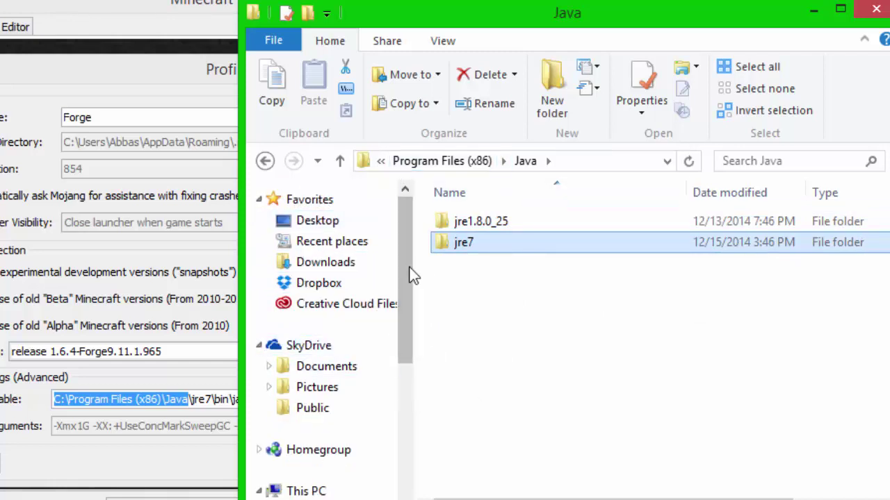
pyautogui.moveTo(411, 272); pyautogui.dragTo(405, 375)
pyautogui.click(334, 445)
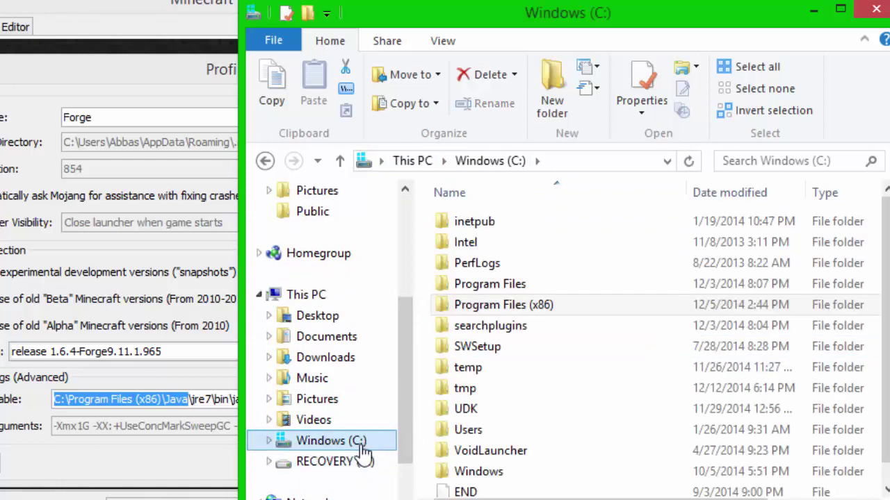
pyautogui.click(507, 287)
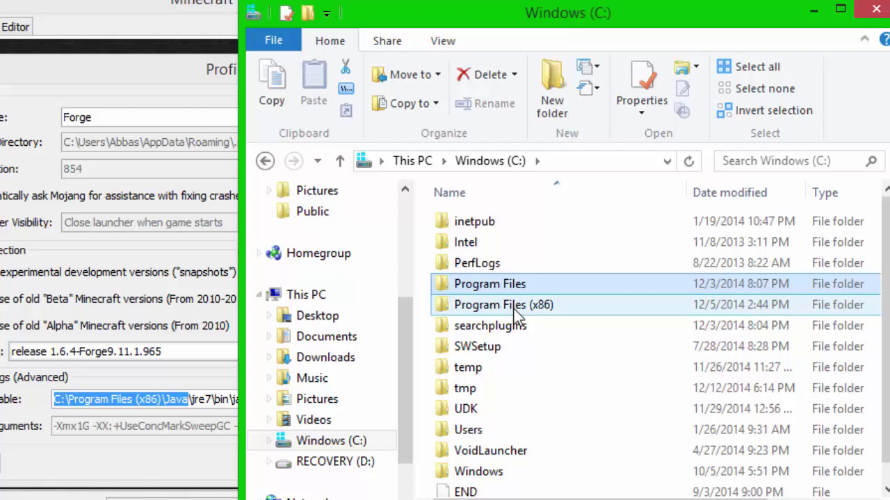
pyautogui.click(518, 315)
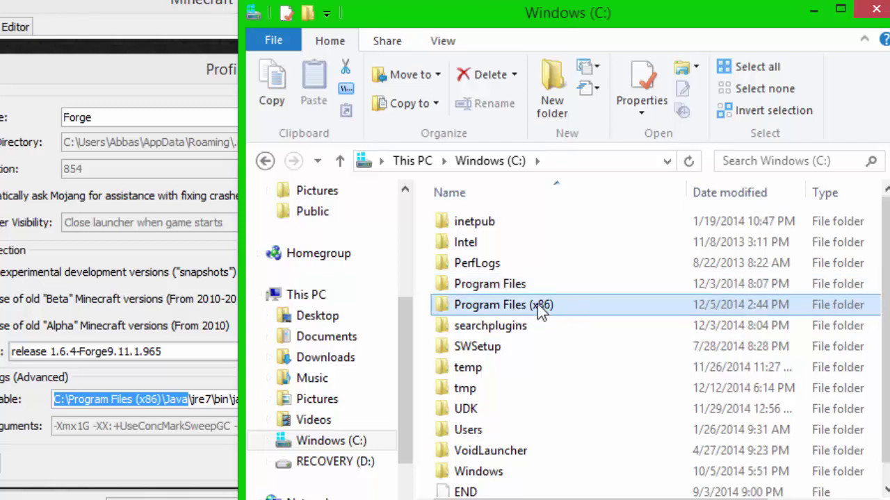
pyautogui.doubleClick(511, 308)
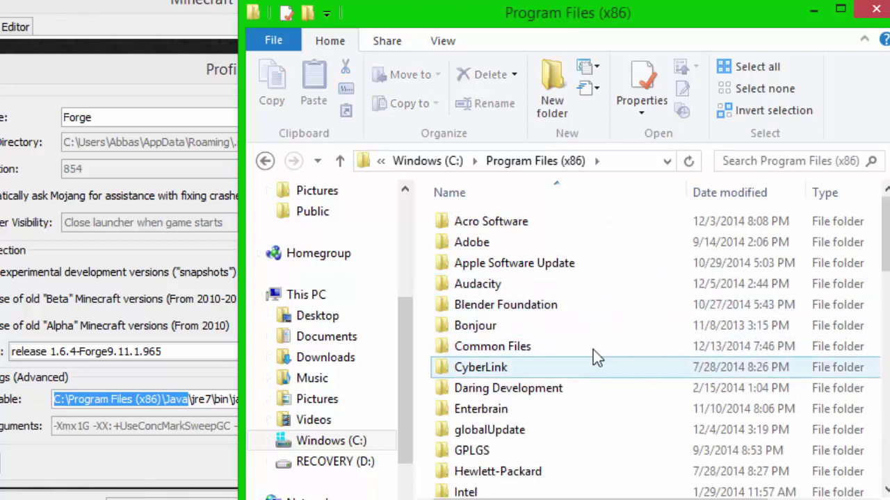
pyautogui.scroll(-2, 544, 463)
pyautogui.scroll(-2, 539, 473)
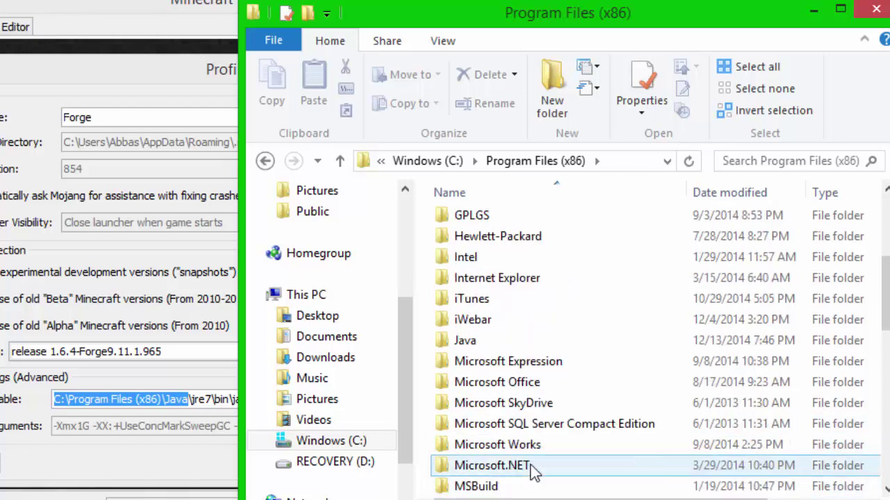
pyautogui.doubleClick(478, 342)
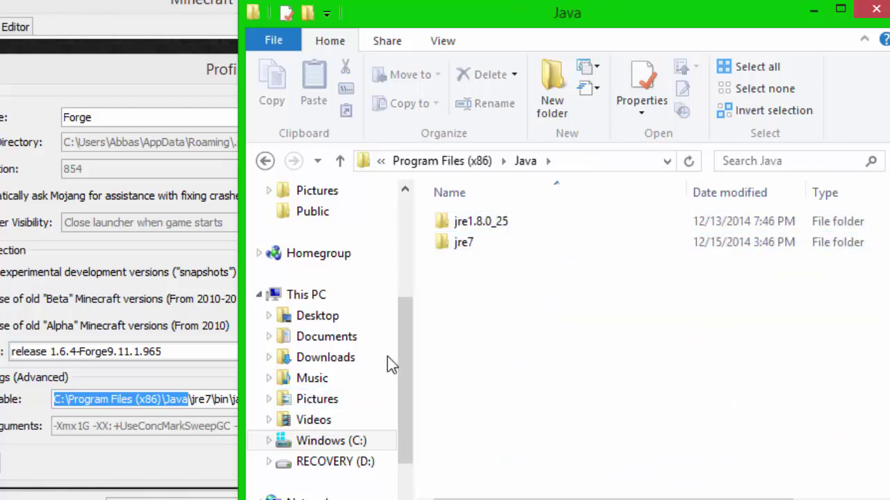
# Replace the Java version folder in the profile's executable path so it reads C:\Program Files (x86)\Java\jre7\bin\javaw.exe.
pyautogui.moveTo(490, 221); pyautogui.dragTo(118, 399)
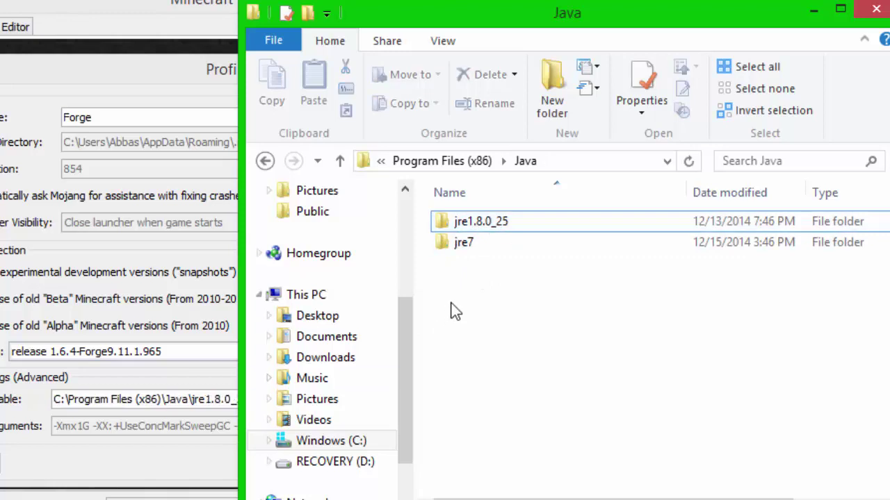
pyautogui.click(461, 245)
pyautogui.click(468, 242)
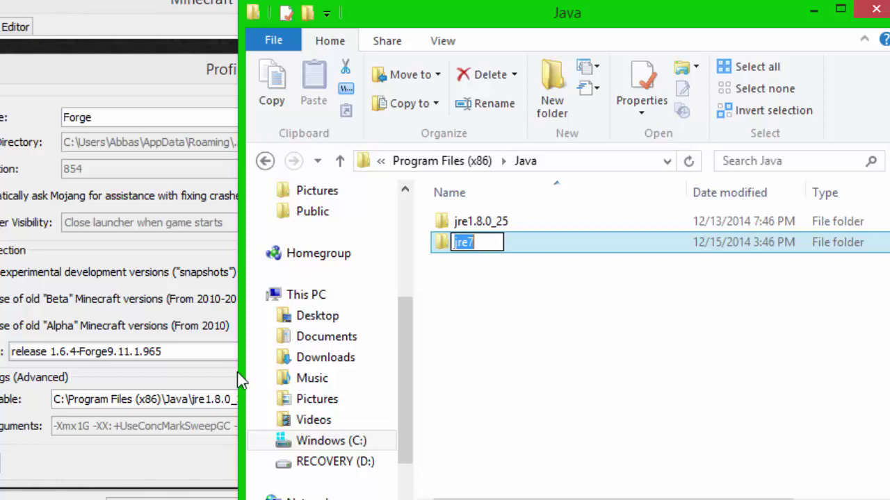
pyautogui.click(200, 401)
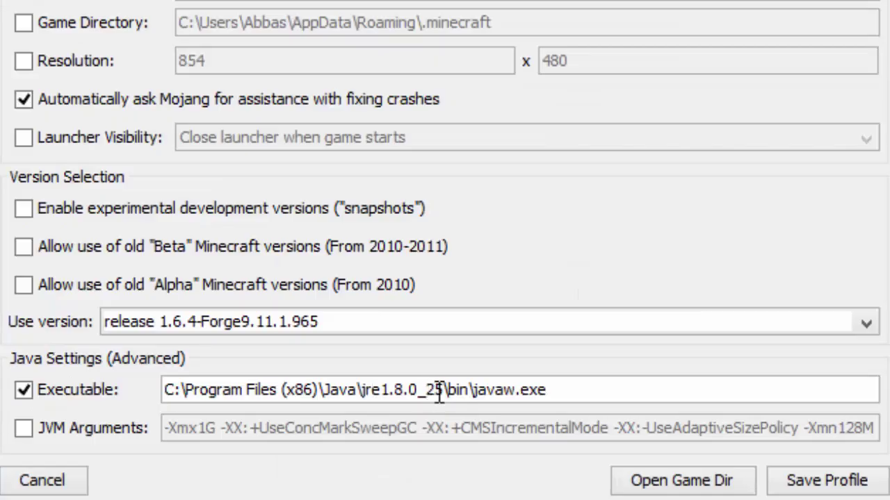
pyautogui.moveTo(439, 392); pyautogui.dragTo(363, 389)
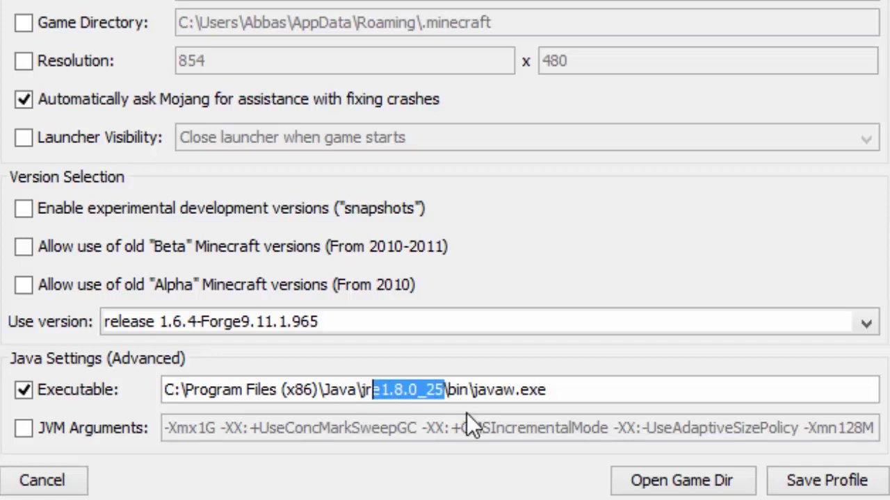
pyautogui.click(434, 391)
pyautogui.moveTo(394, 391); pyautogui.dragTo(364, 379)
pyautogui.write('re7')
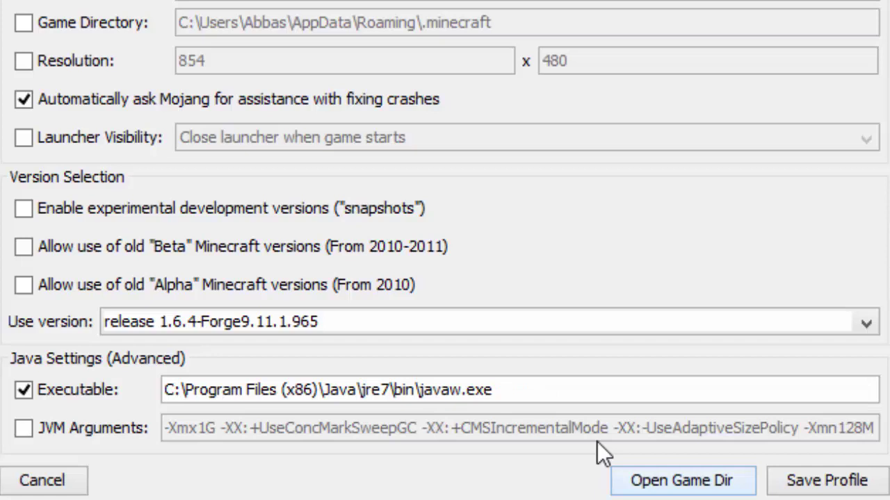
# Save the Forge profile and launch the game with it.
pyautogui.click(546, 387)
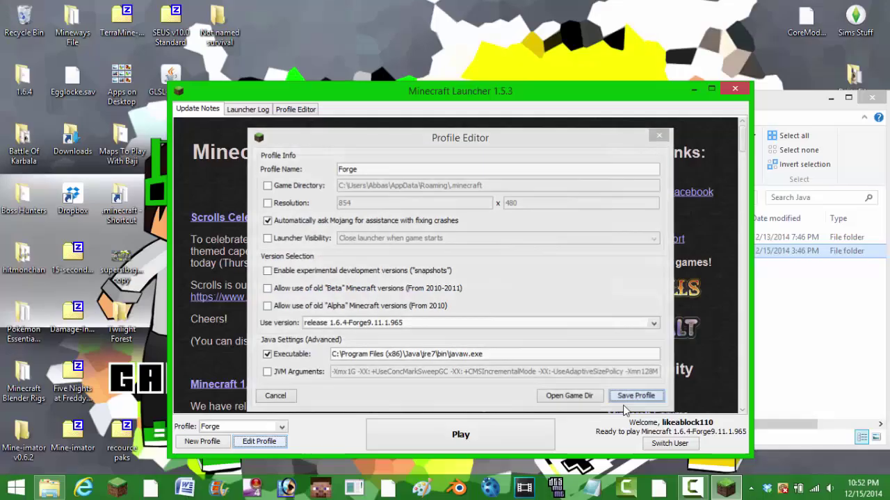
pyautogui.click(627, 399)
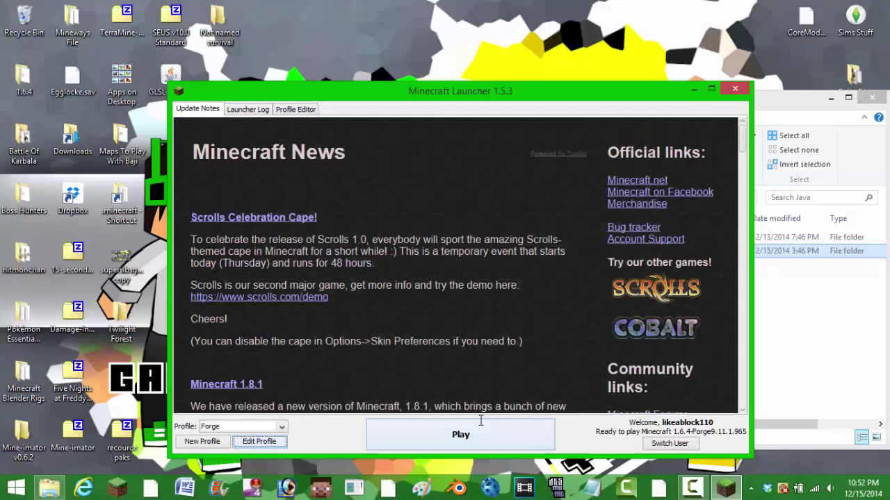
pyautogui.click(447, 431)
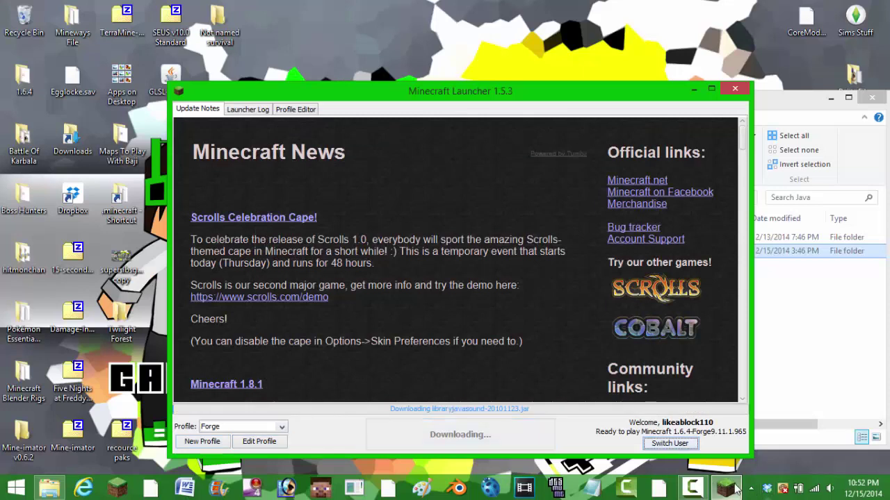